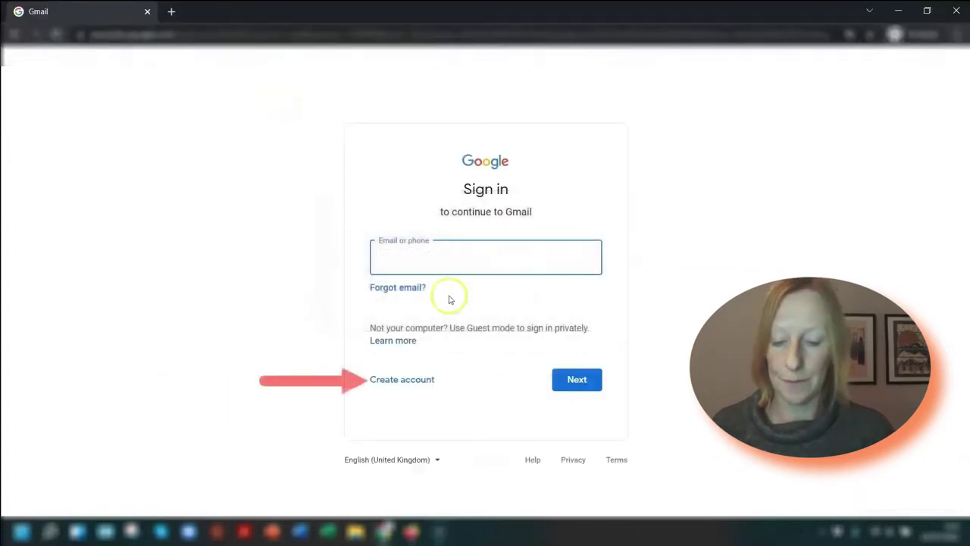
Open the Create account options and pick 'To manage my business'.
left_click(403, 382)
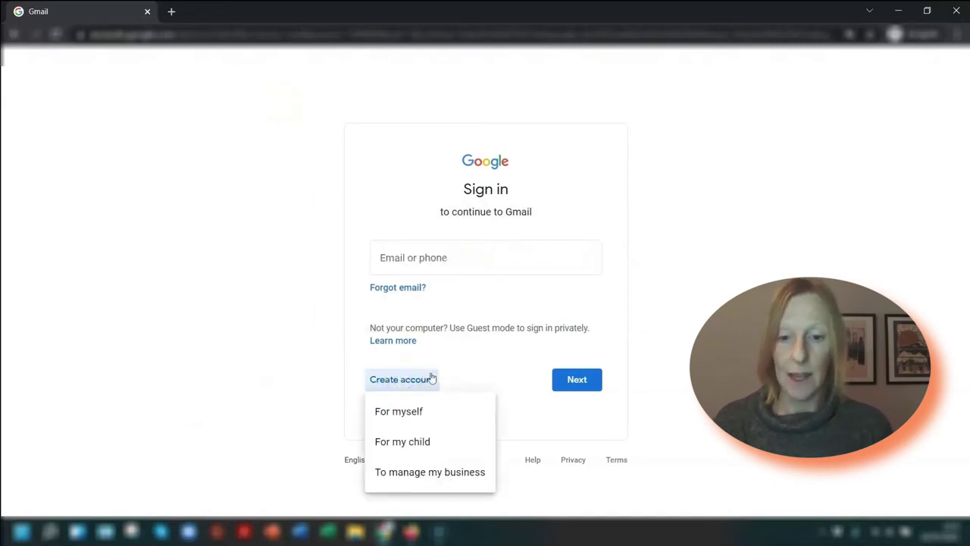
left_click(437, 419)
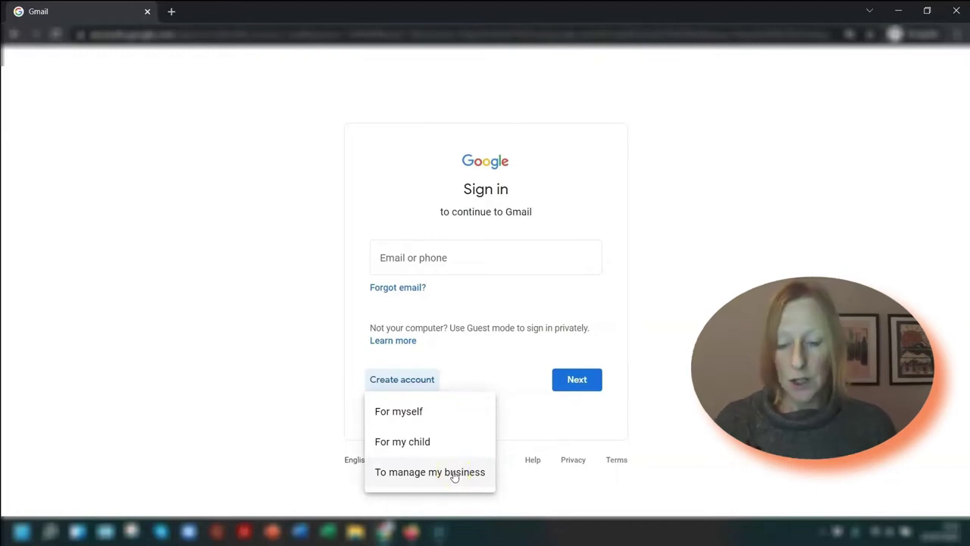
left_click(453, 473)
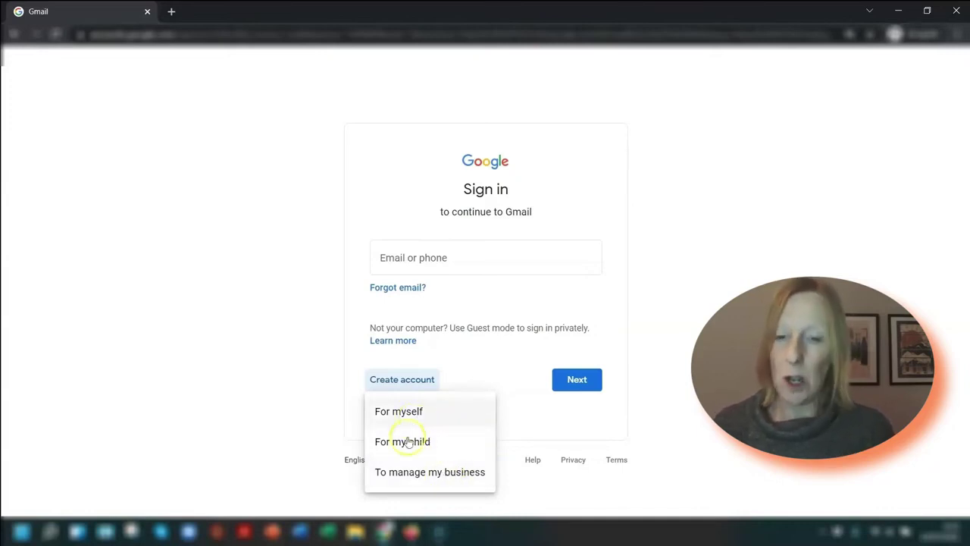
Start the business account and enter the account holder's first and last name.
left_click(408, 476)
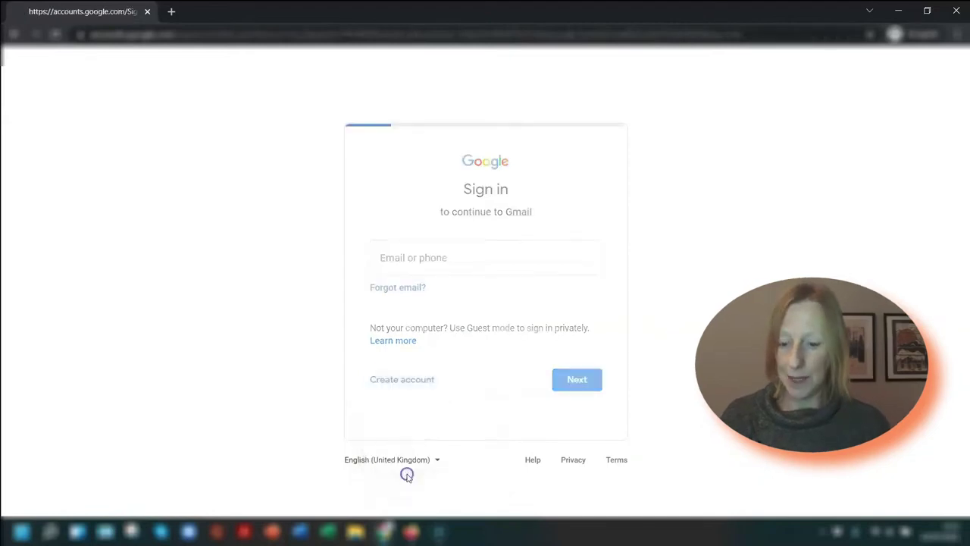
left_click(255, 235)
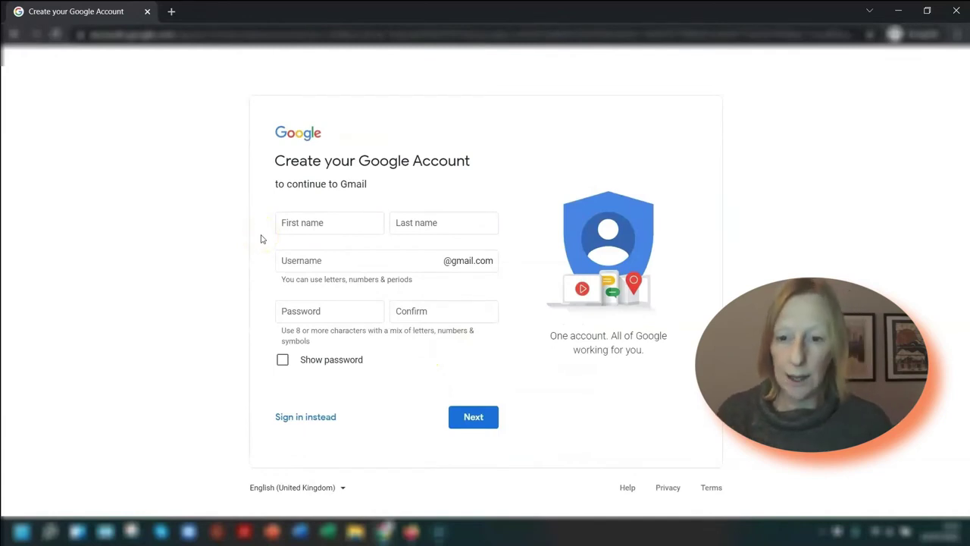
left_click(297, 222)
key("Tab")
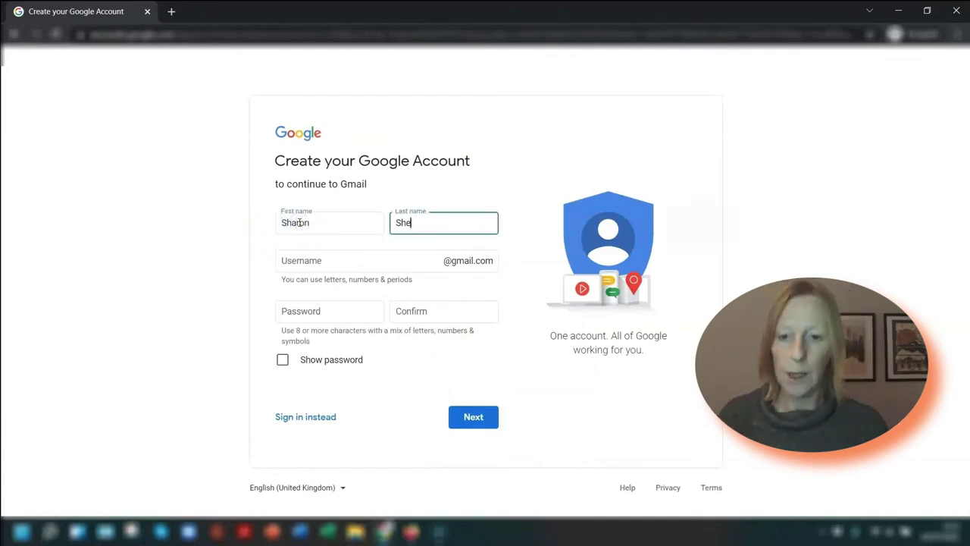
Try the desired username, which is flagged as already taken.
left_click(250, 249)
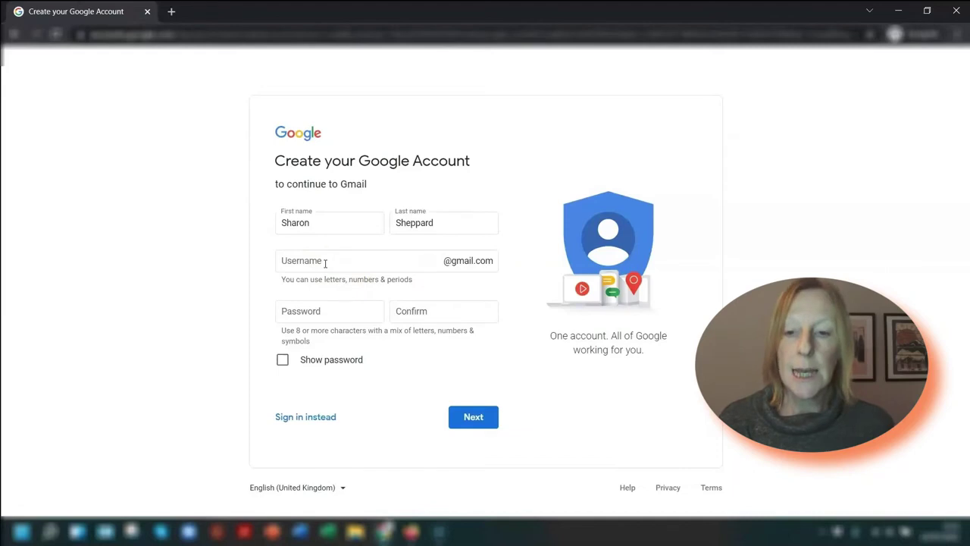
left_click(325, 263)
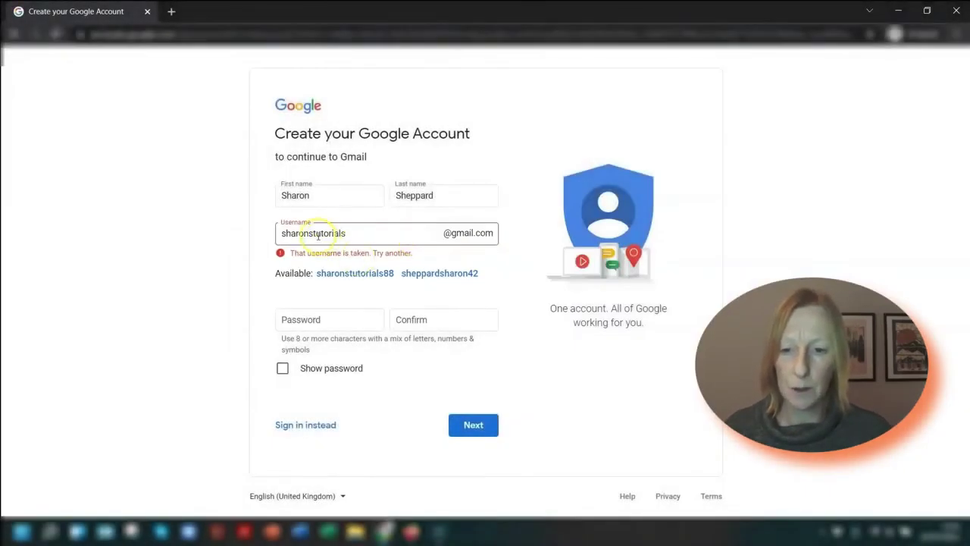
Insert 'tipsand' into the username so it becomes available.
left_click(317, 234)
left_click(346, 232)
type("tipsand")
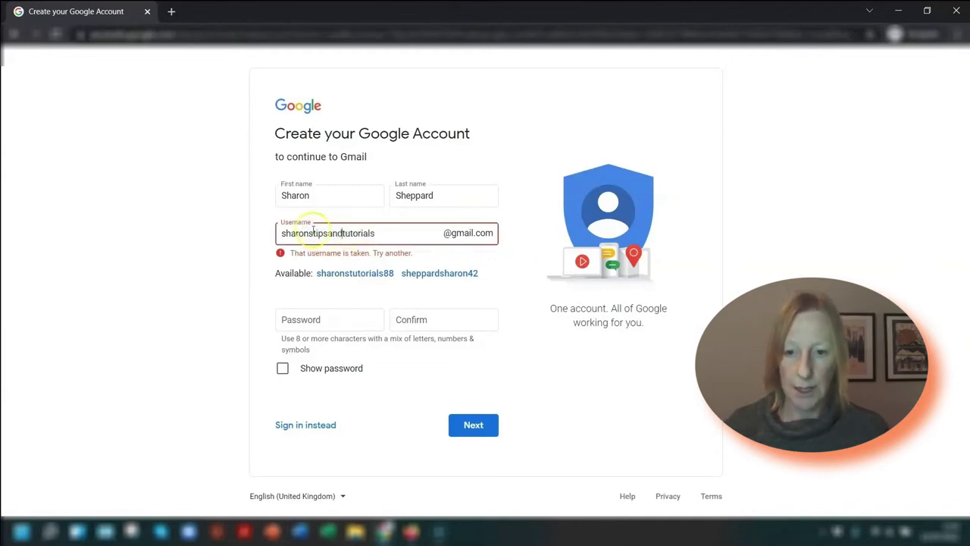
left_click(262, 203)
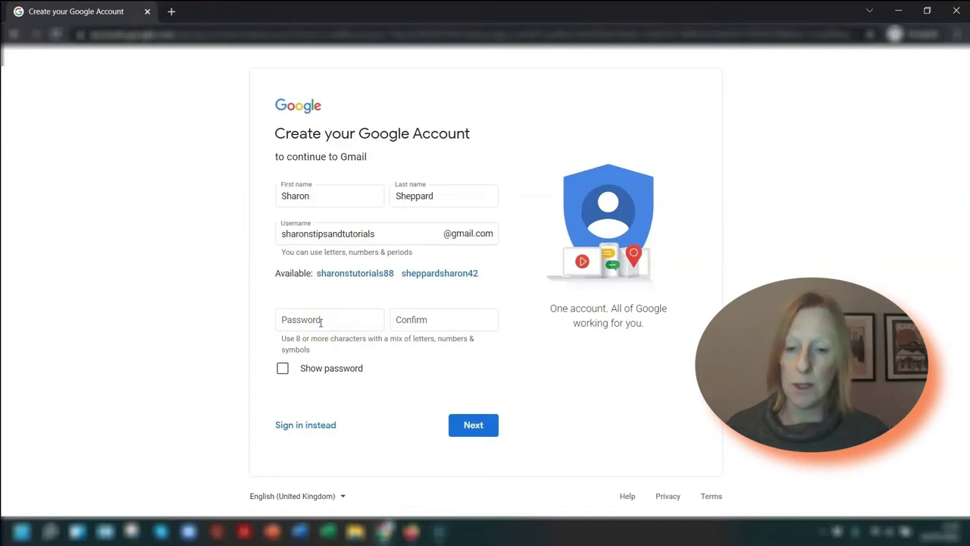
Enter the account password and move on to the Confirm field.
left_click(320, 322)
type("•••••••••••••")
key("Tab")
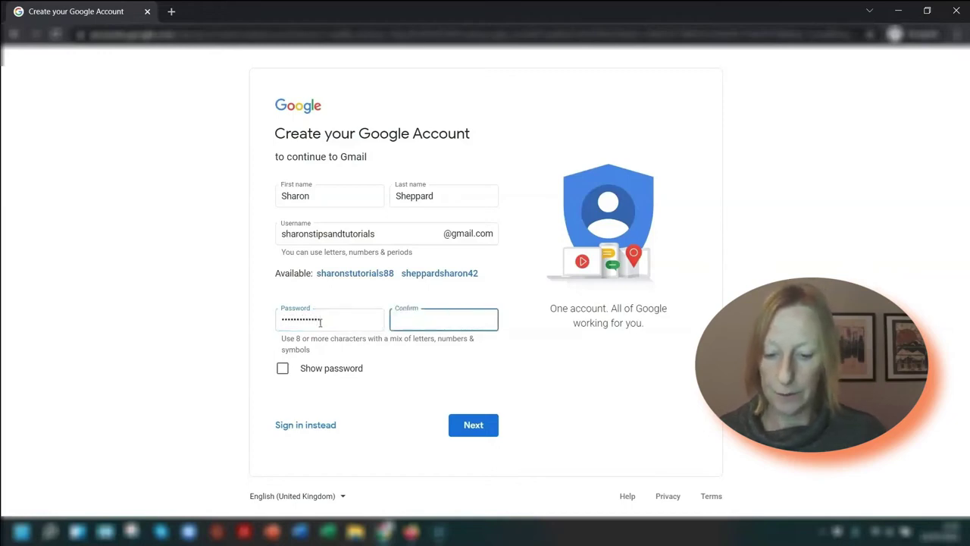
type("••••••••••••••")
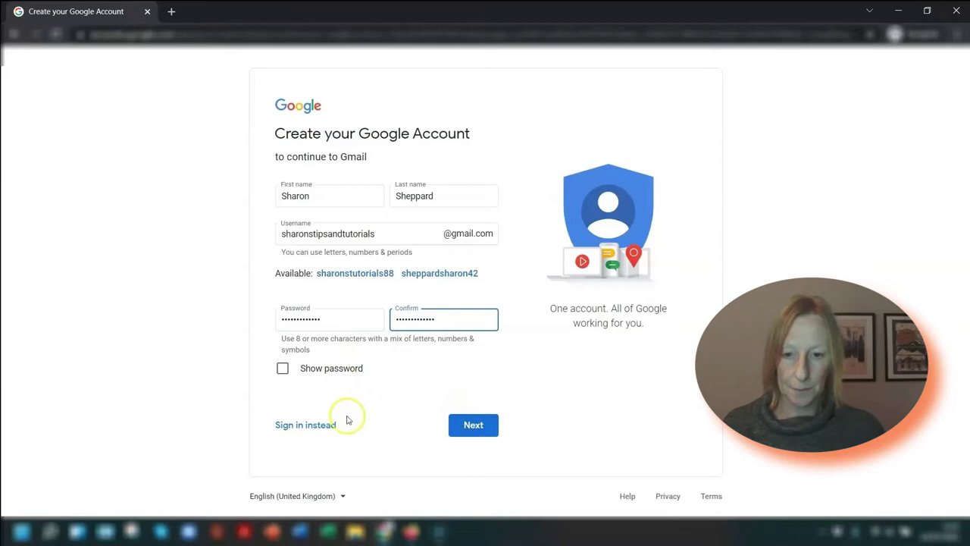
Submit the account details, keep Ireland's country code and leave the phone number empty.
left_click(478, 426)
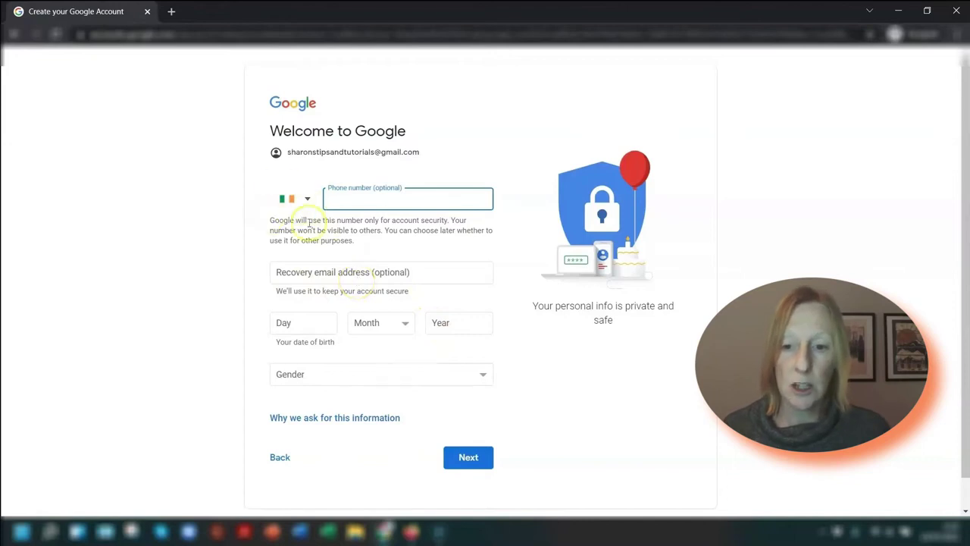
left_click(307, 198)
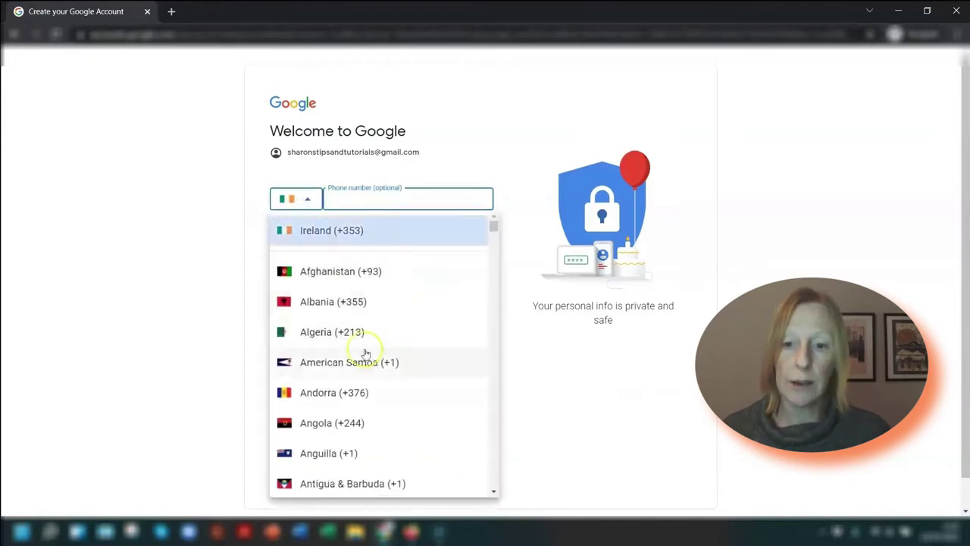
left_click(169, 169)
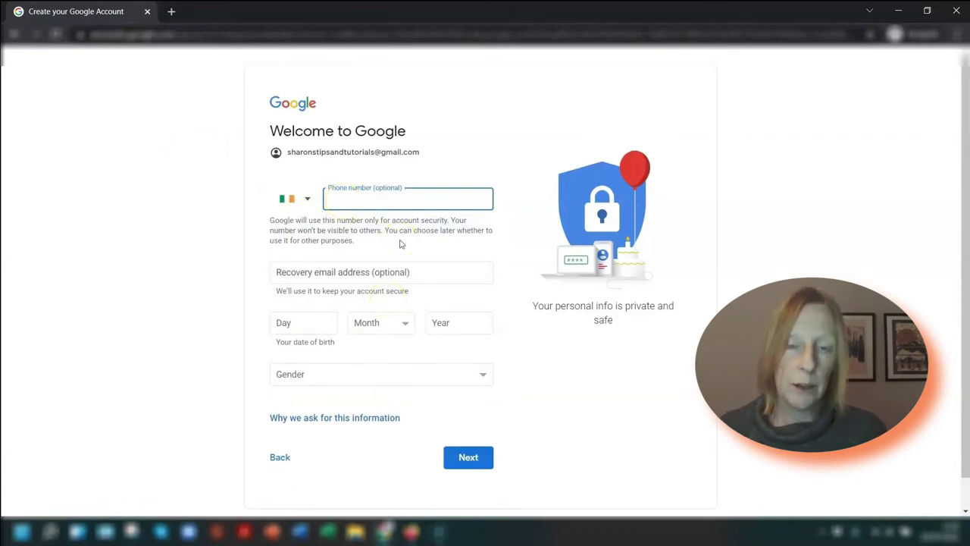
left_click(534, 322)
scroll(534, 322, "down", 1)
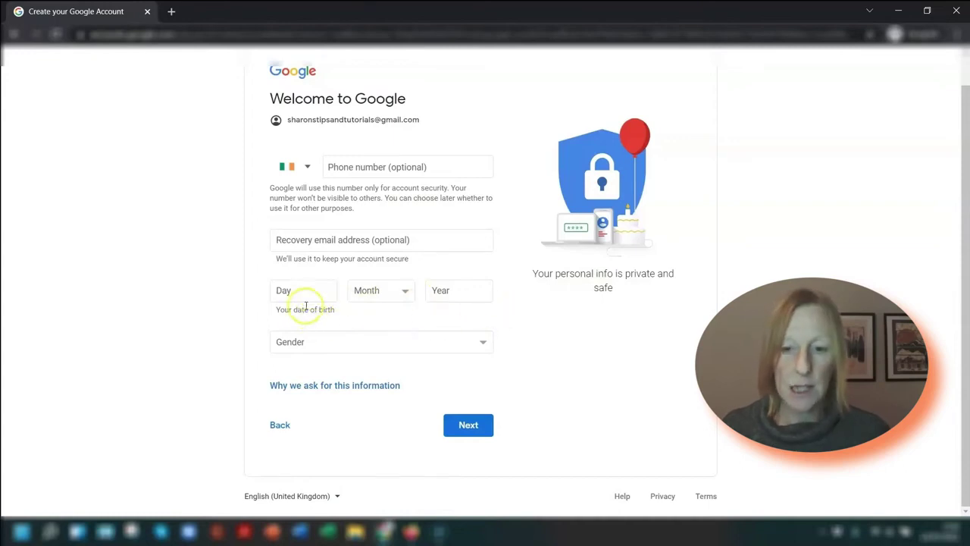
Set the gender to Female.
left_click(303, 344)
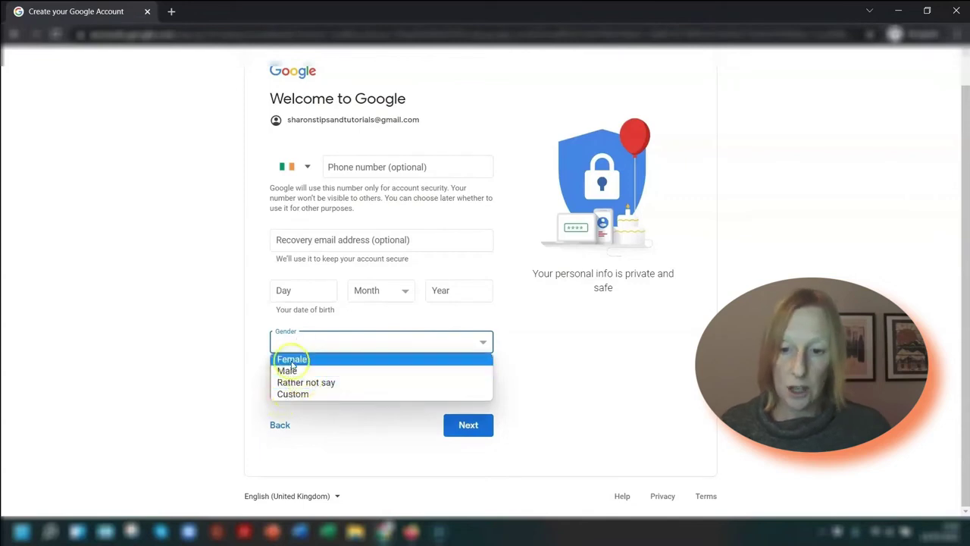
left_click(291, 358)
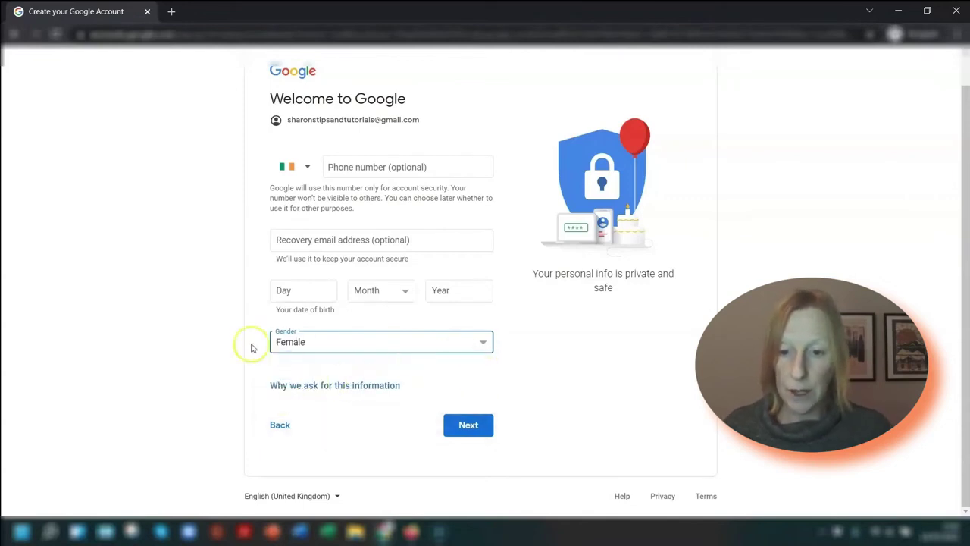
left_click(233, 273)
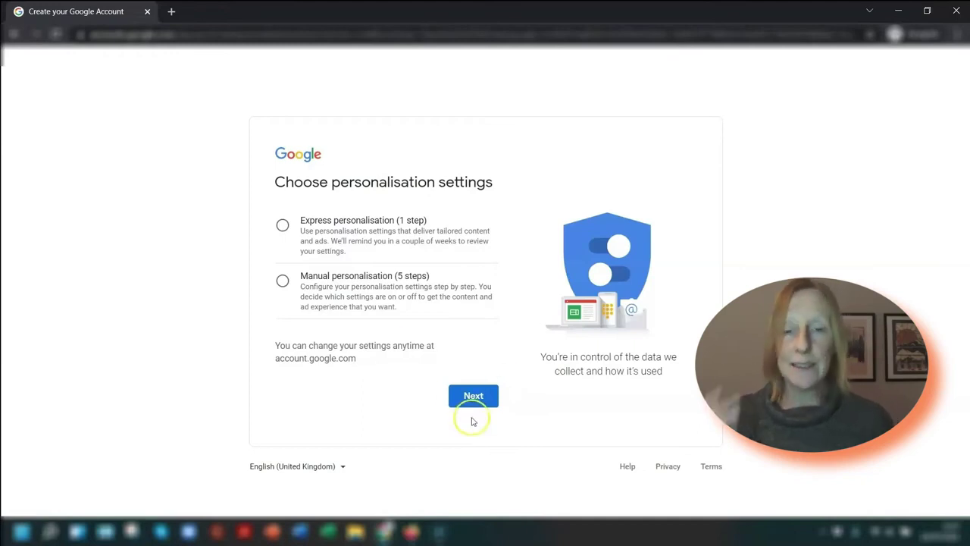
Try Express personalisation, review its confirmation page, then go back to the choice.
left_click(282, 225)
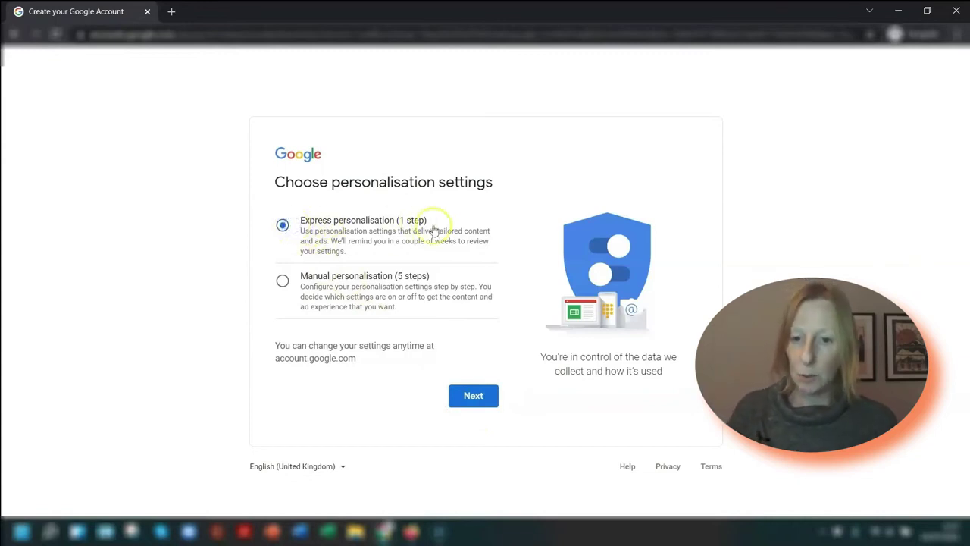
left_click(471, 402)
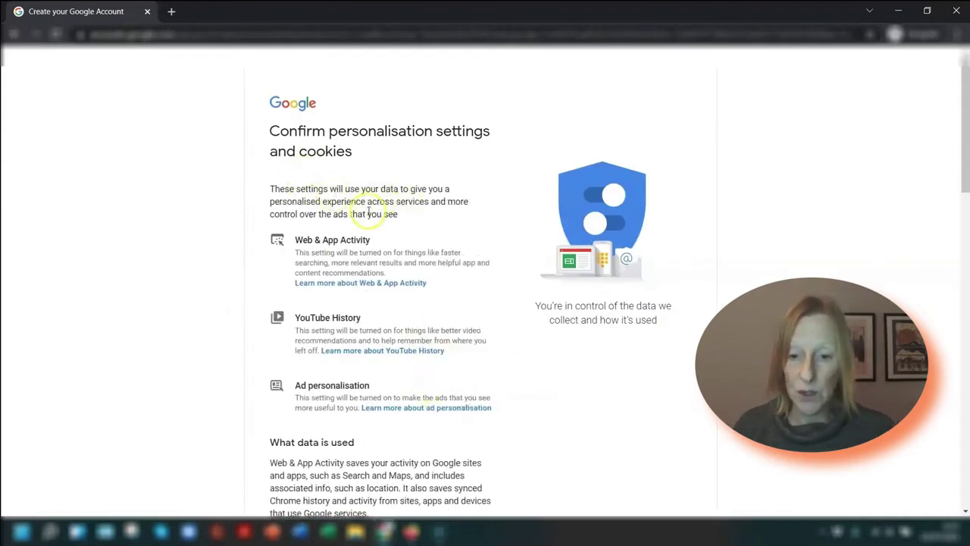
scroll(381, 236, "down", 2)
scroll(381, 236, "up", 2)
scroll(411, 243, "down", 7)
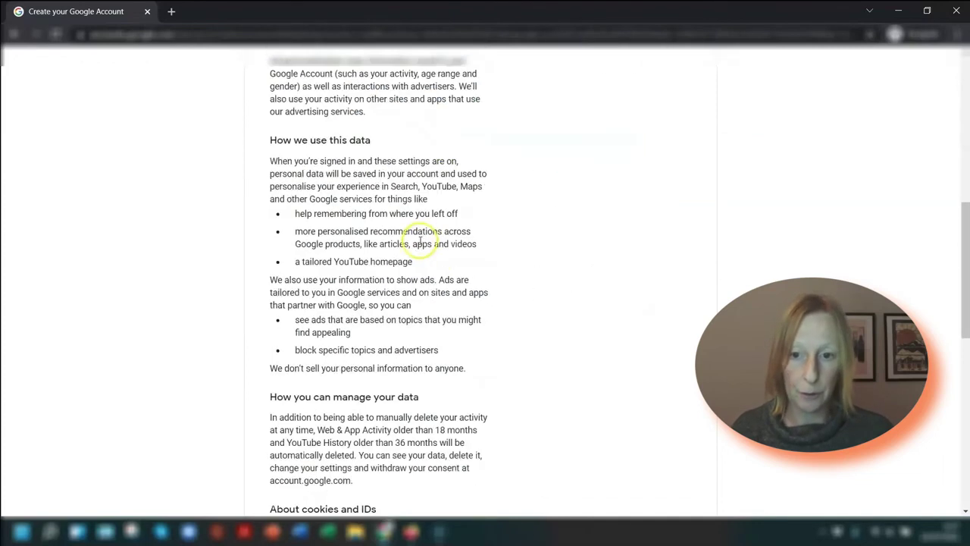
scroll(420, 241, "down", 8)
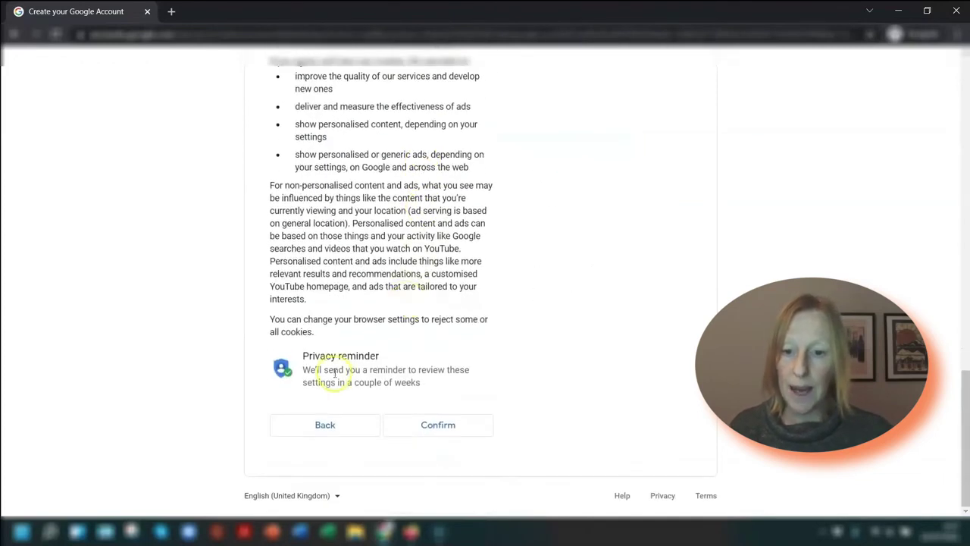
left_click(322, 425)
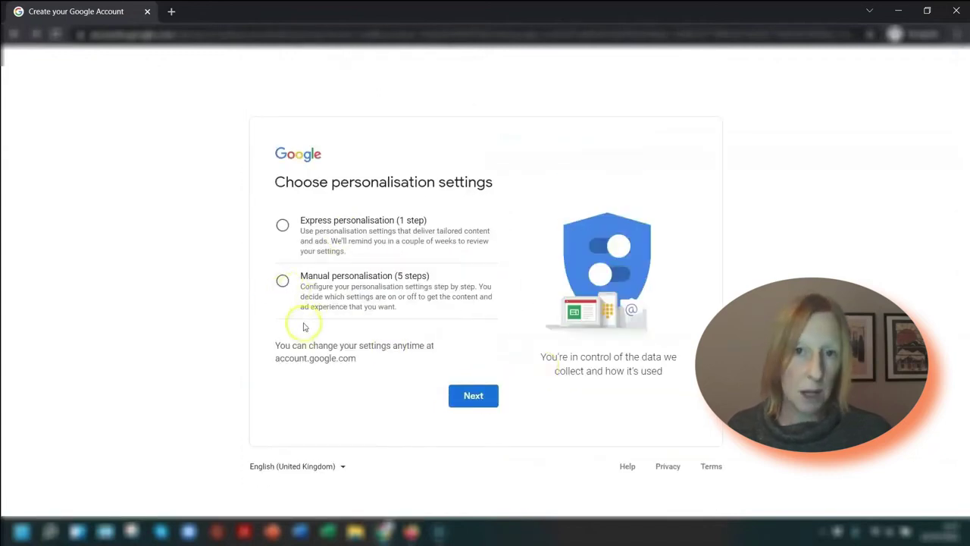
Select Manual personalisation and continue to the Web & App Activity page.
left_click(315, 278)
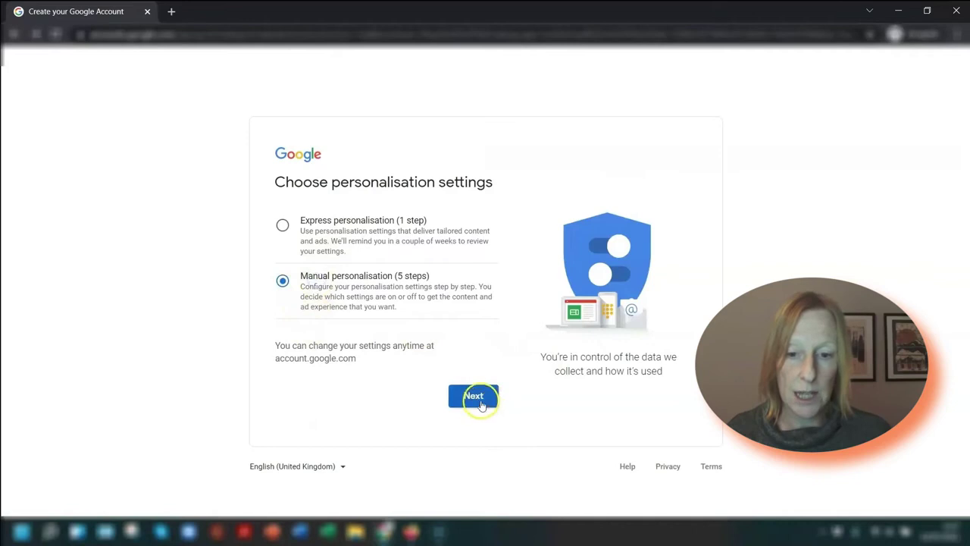
left_click(476, 397)
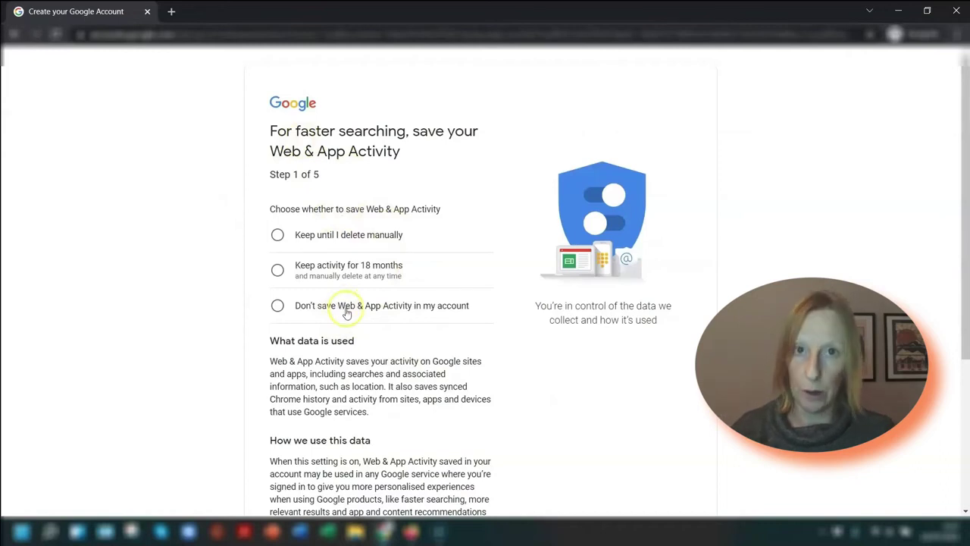
scroll(346, 335, "down", 3)
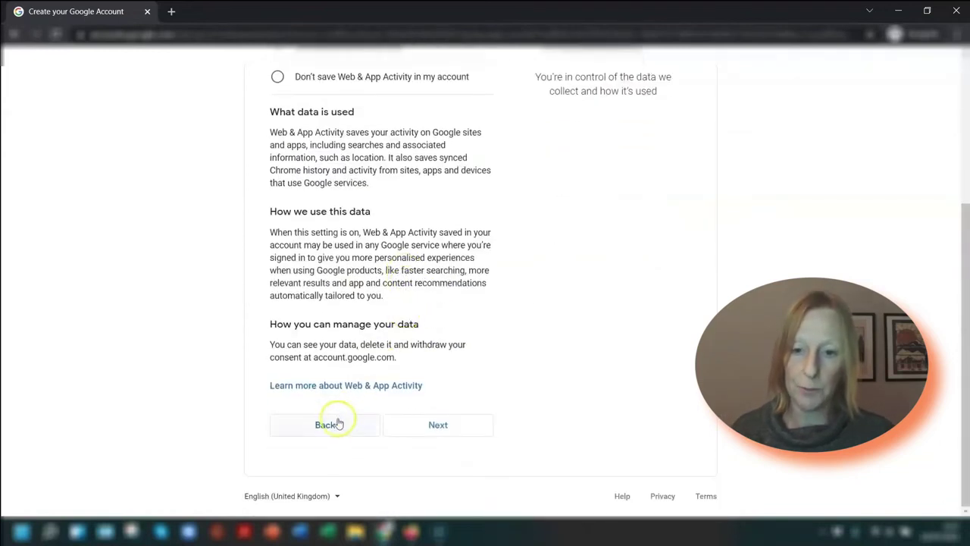
Return to the choices and continue with Express personalisation.
left_click(337, 425)
left_click(338, 219)
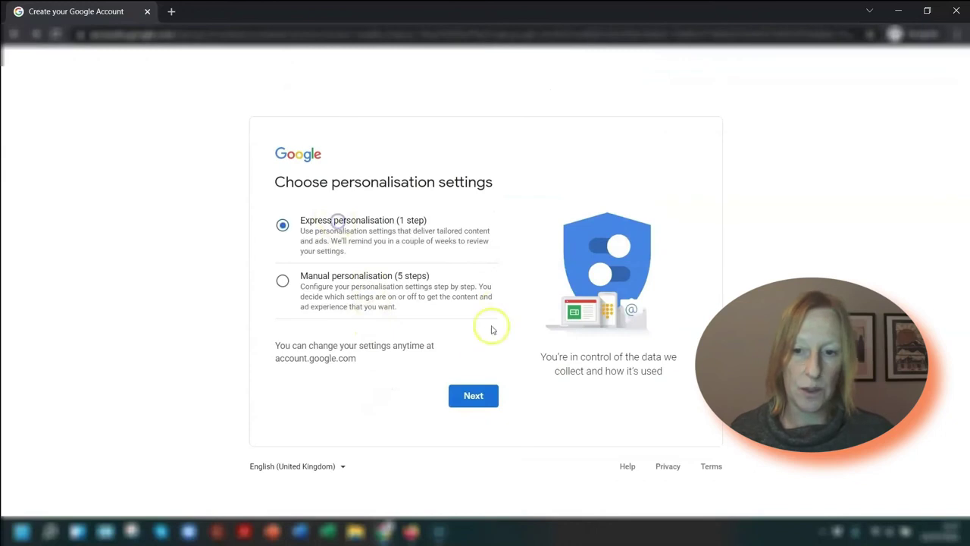
left_click(473, 394)
scroll(455, 292, "down", 4)
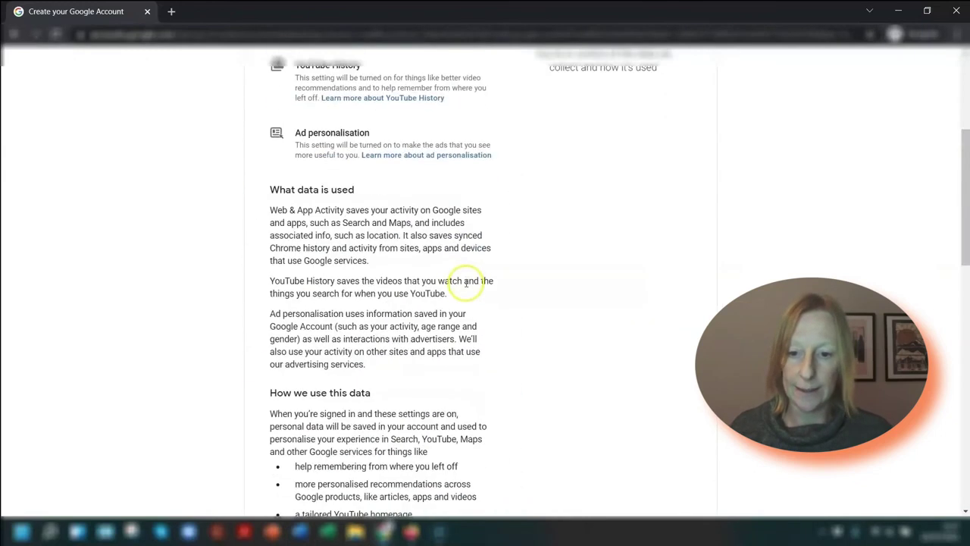
scroll(466, 283, "down", 10)
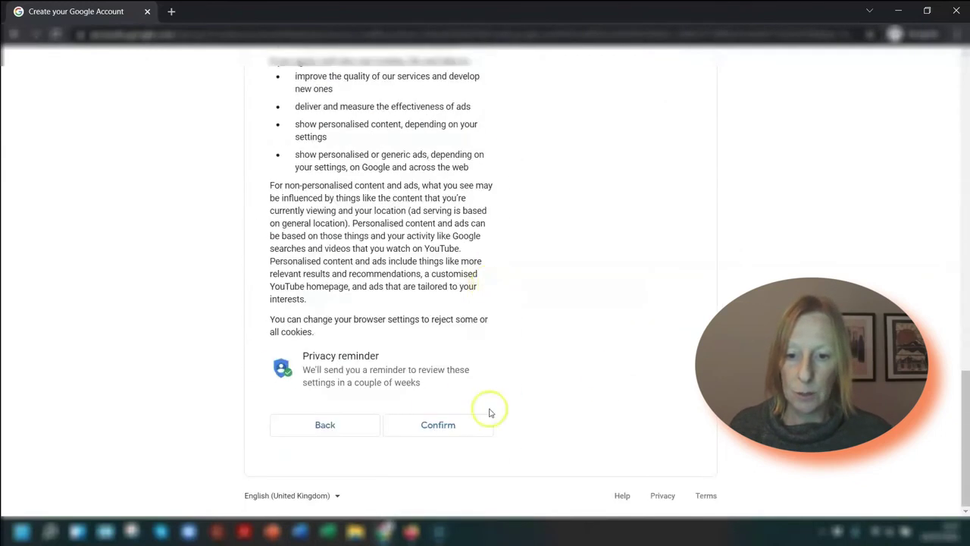
Confirm the express settings and cookies, then agree to the Privacy and Terms.
left_click(434, 425)
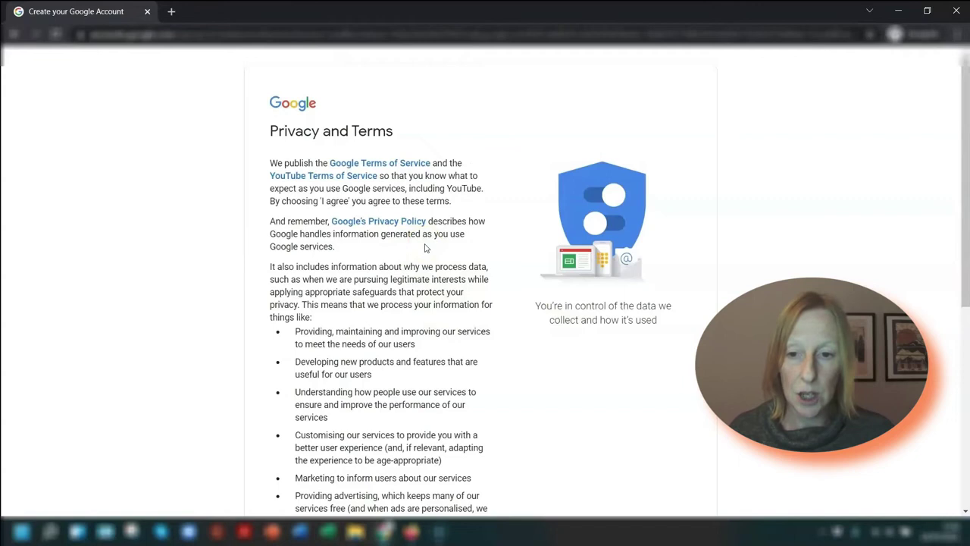
scroll(493, 295, "down", 5)
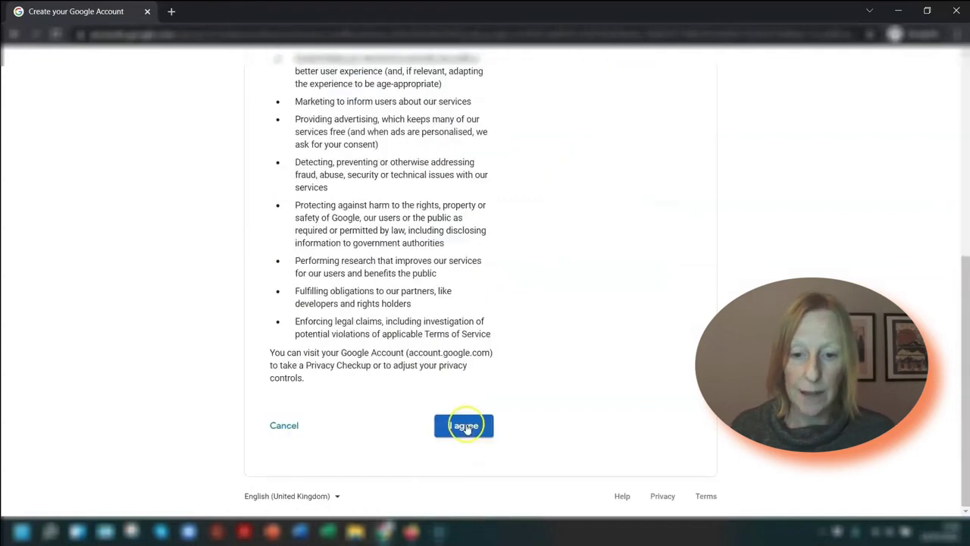
left_click(450, 426)
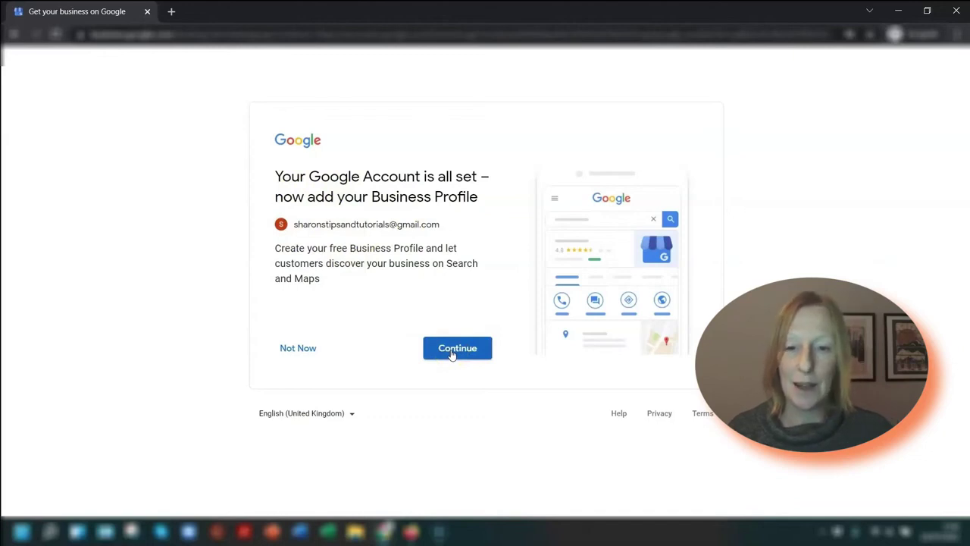
Look over the Business Profile page, then close the business.google.com tab.
left_click(452, 350)
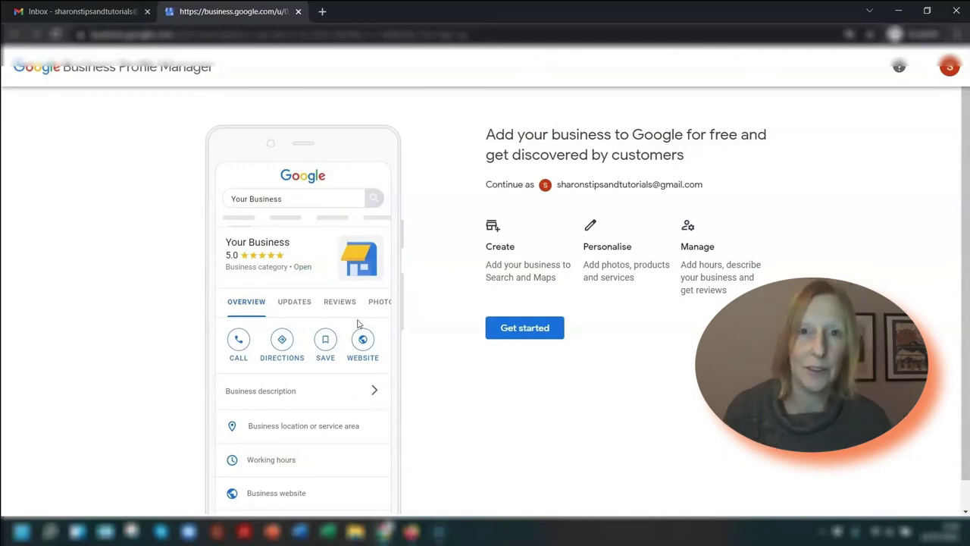
scroll(351, 265, "down", 1)
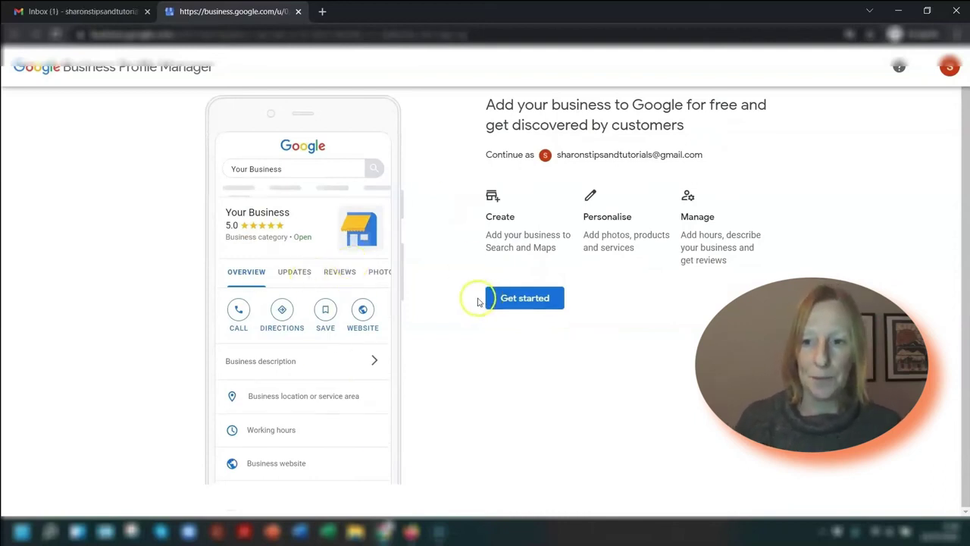
scroll(478, 301, "up", 1)
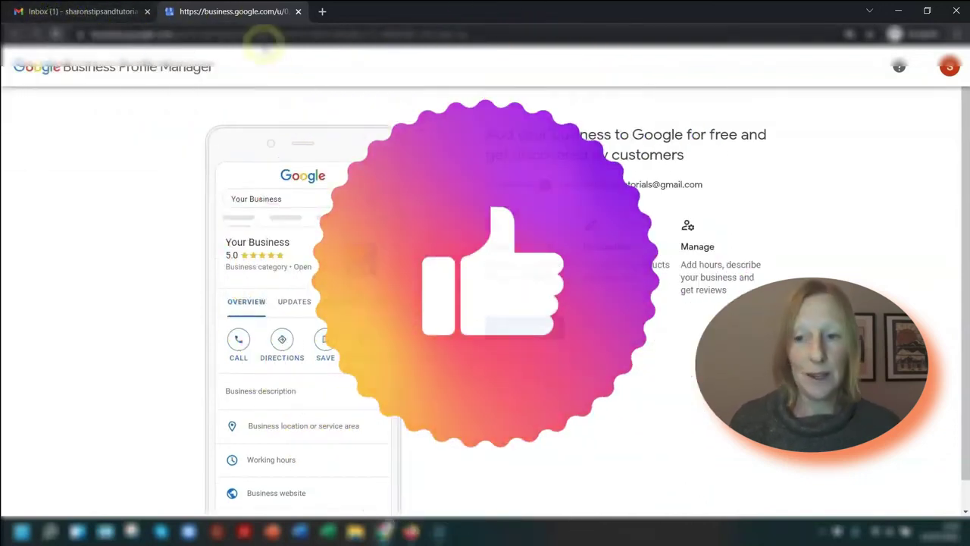
left_click(298, 11)
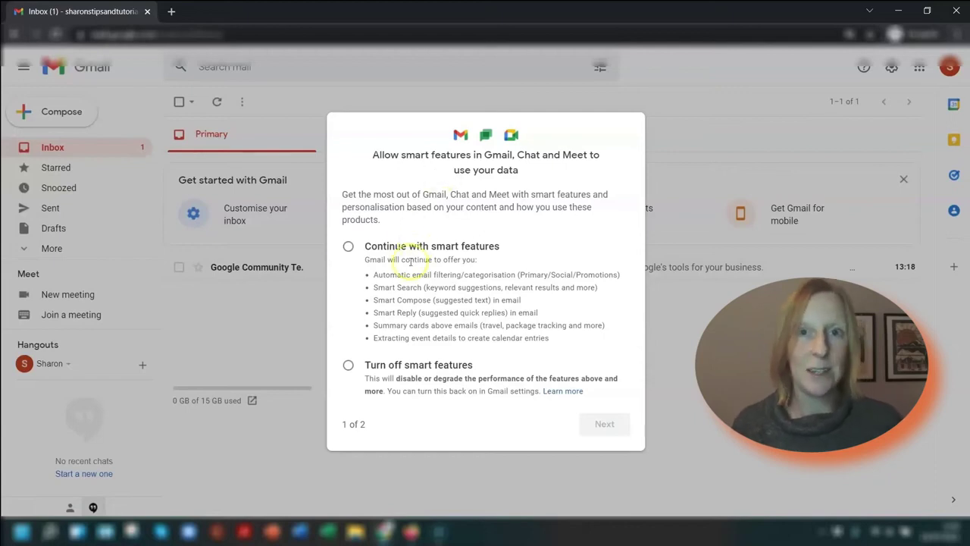
Keep Gmail smart features on and choose limited versions of other Google products.
left_click(348, 247)
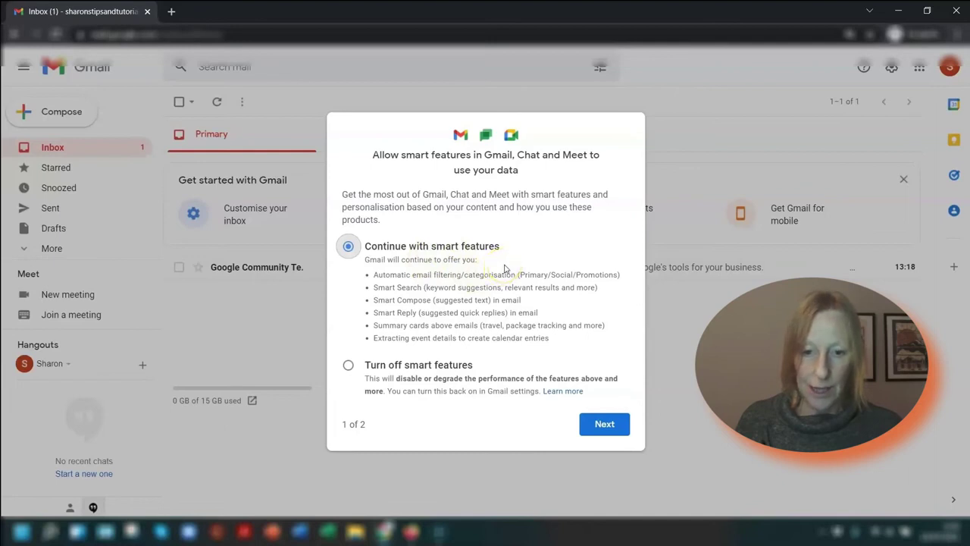
left_click(603, 422)
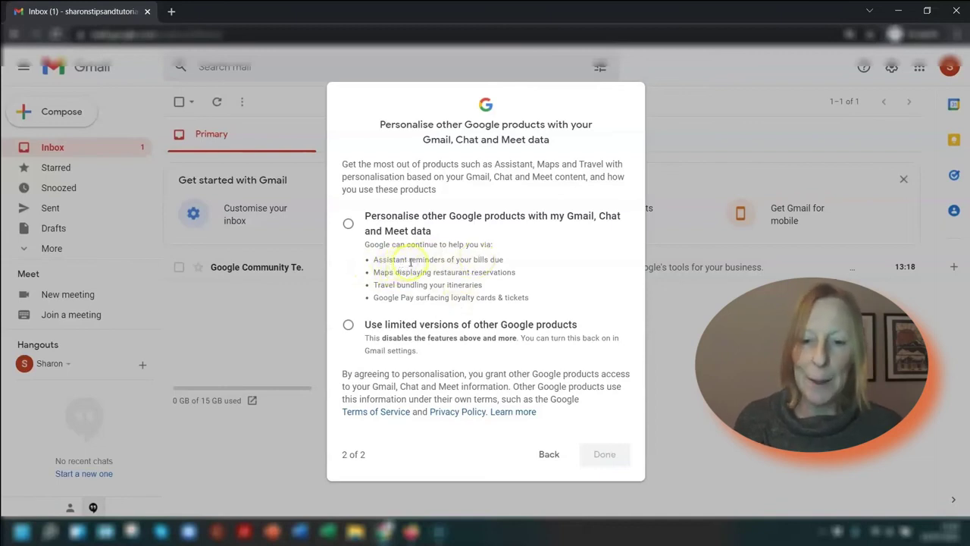
left_click(348, 324)
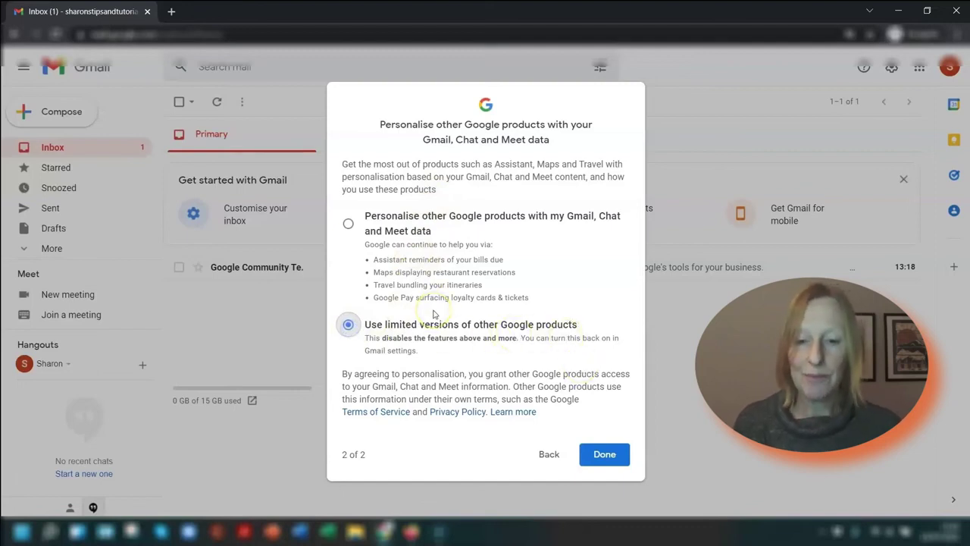
left_click(612, 452)
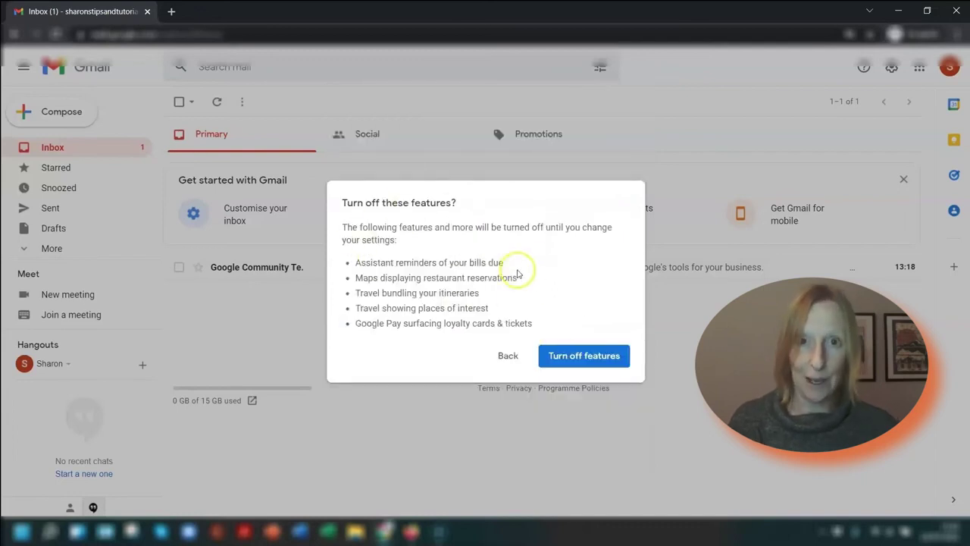
Turn off the other-product features, reload Gmail and close the Get started panel.
left_click(590, 354)
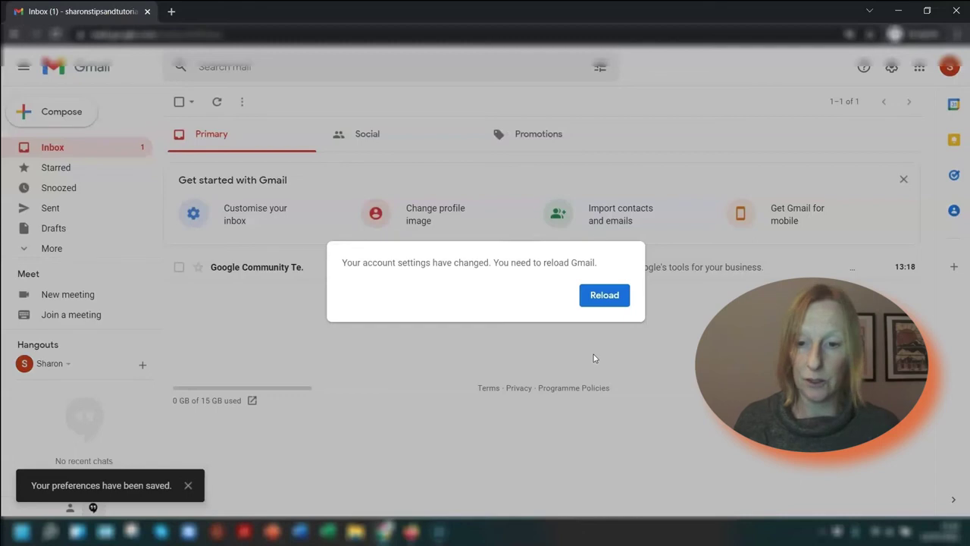
left_click(594, 292)
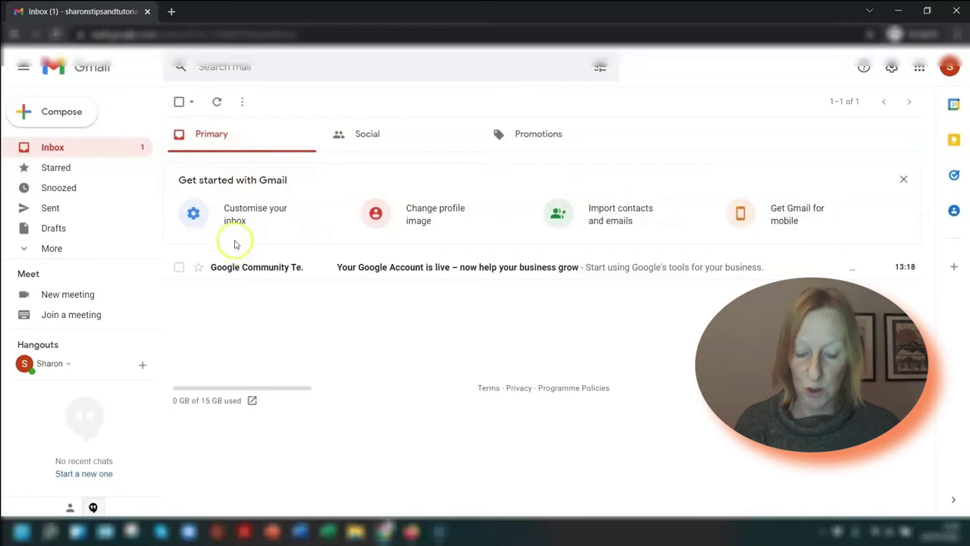
left_click(905, 179)
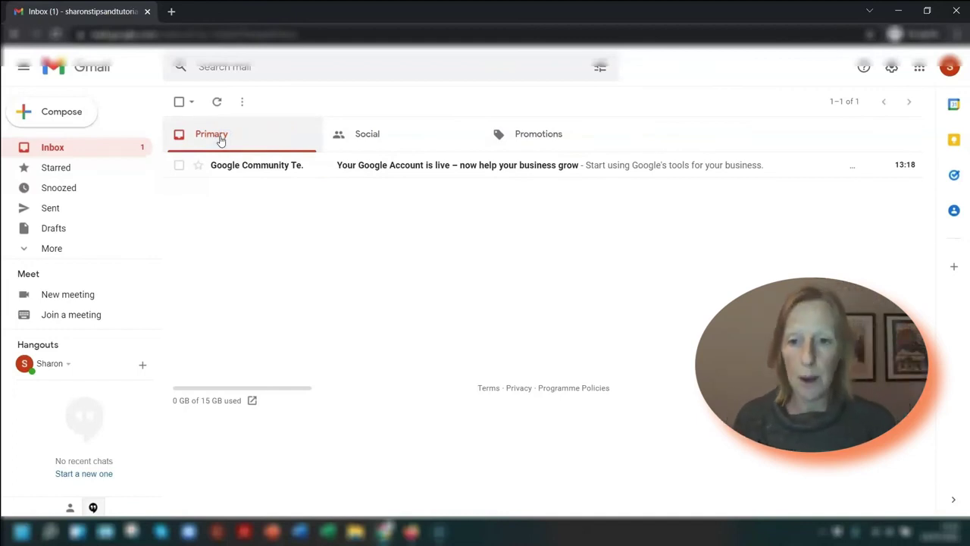
left_click(359, 136)
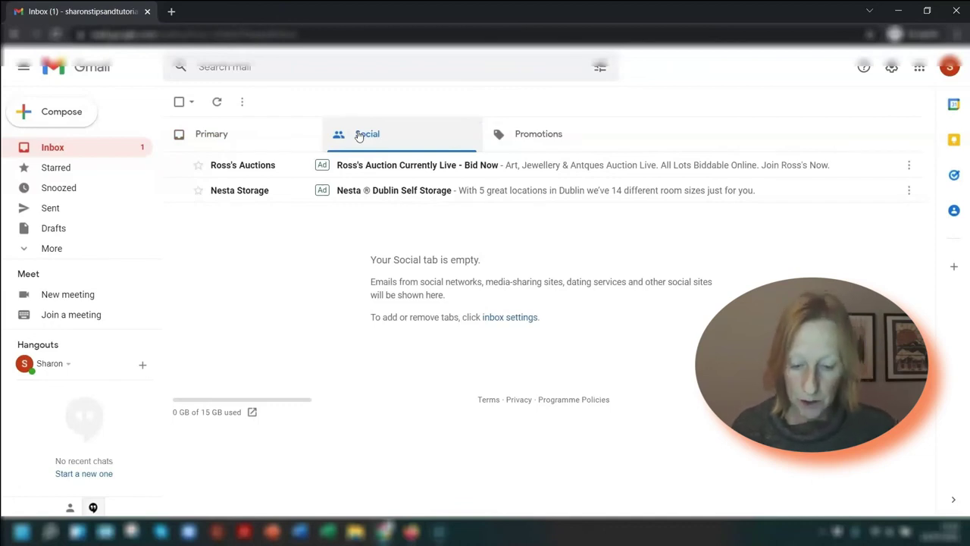
left_click(515, 132)
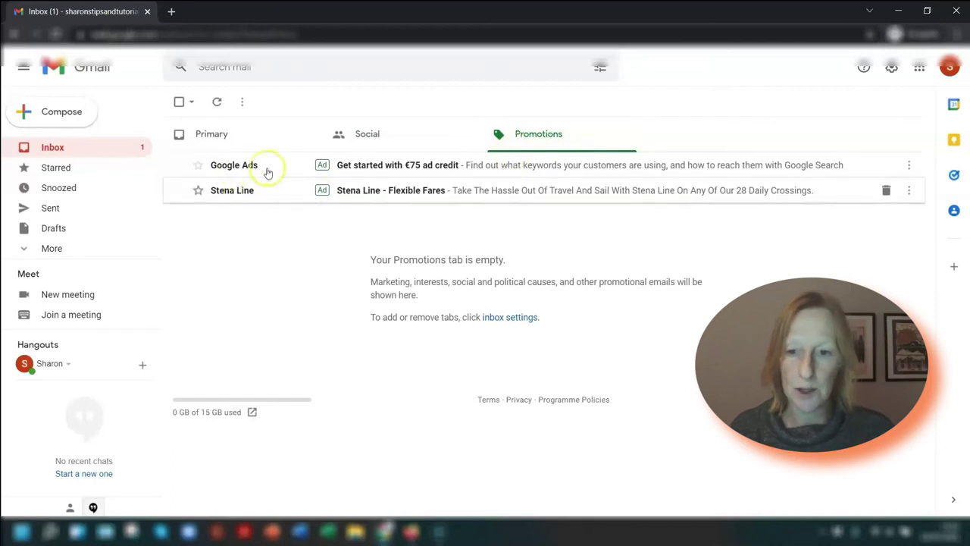
left_click(388, 124)
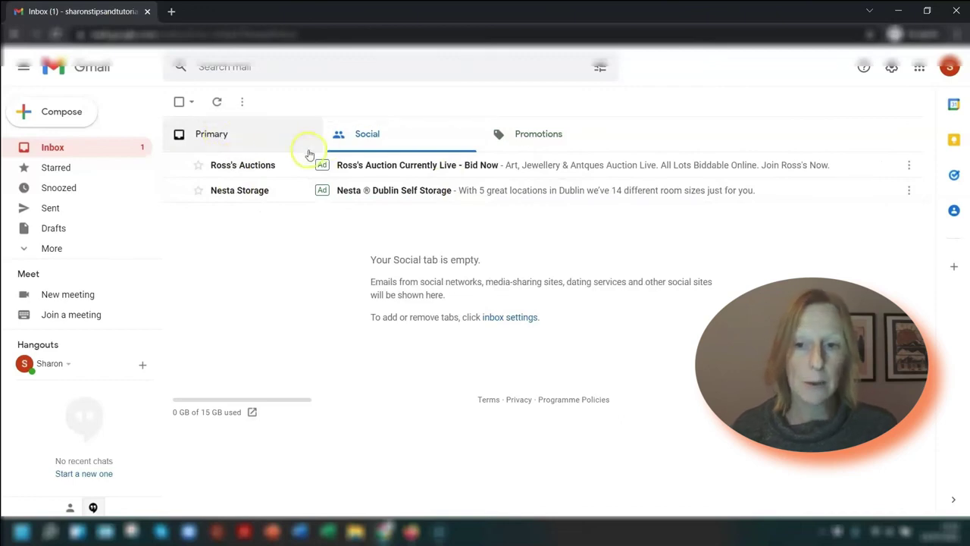
left_click(232, 139)
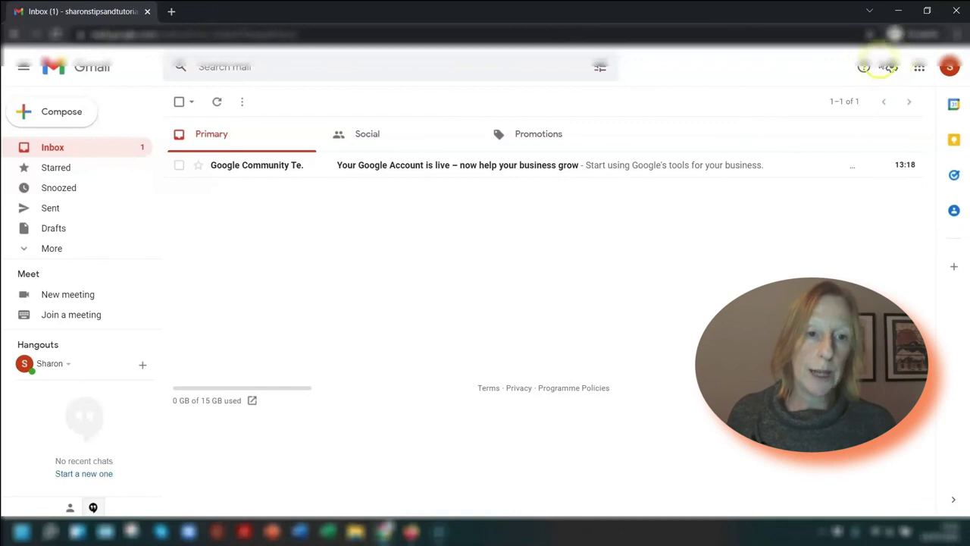
Open Gmail's full settings on General, reviewing language, 50 conversations per page and 5-second undo send.
left_click(891, 66)
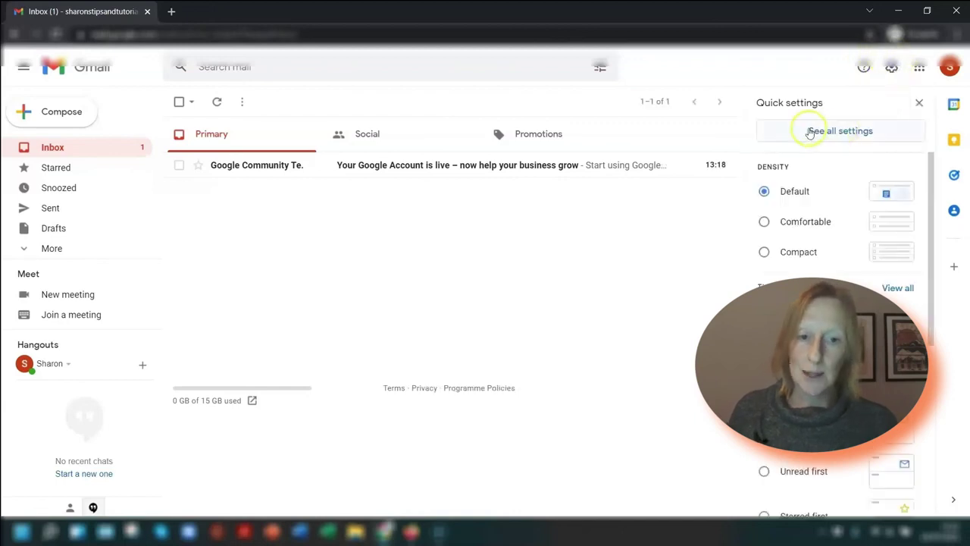
left_click(848, 131)
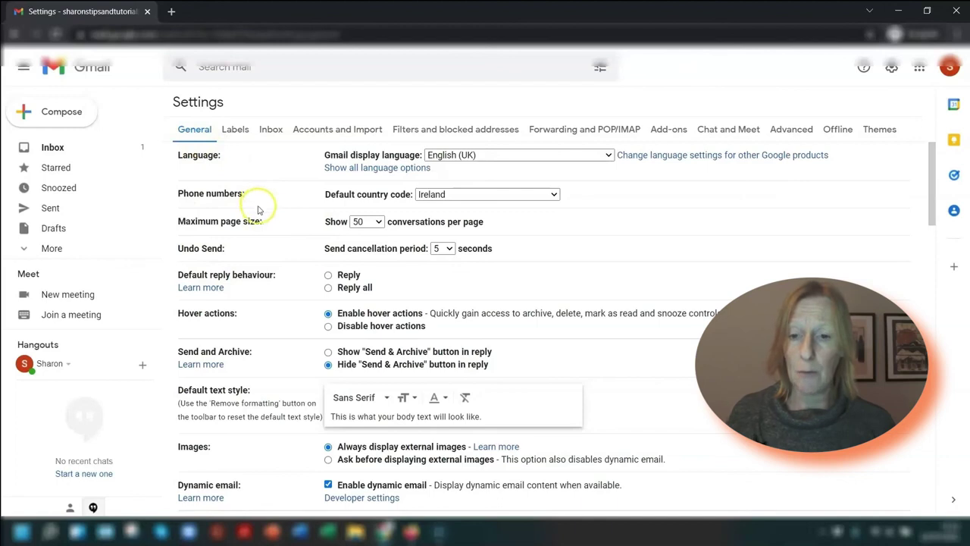
scroll(285, 216, "down", 4)
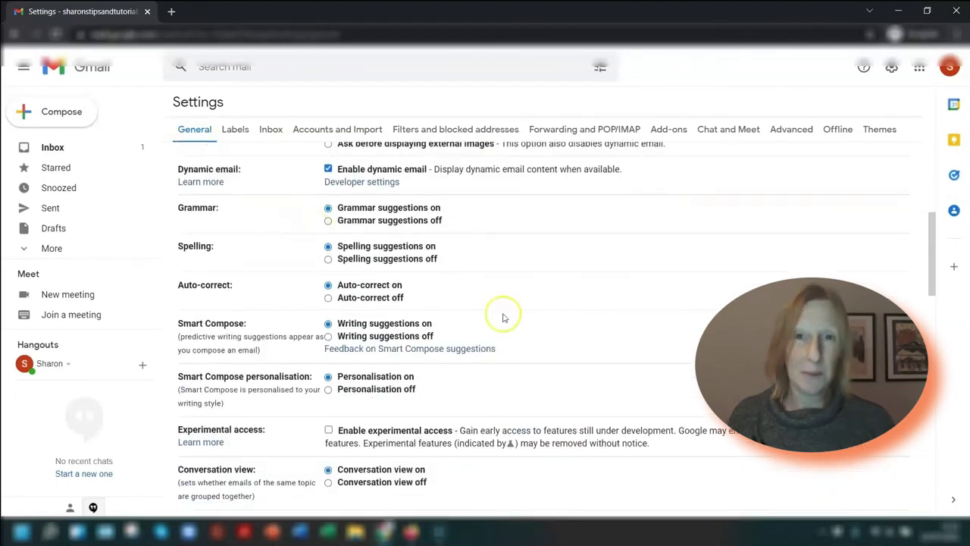
scroll(455, 269, "up", 4)
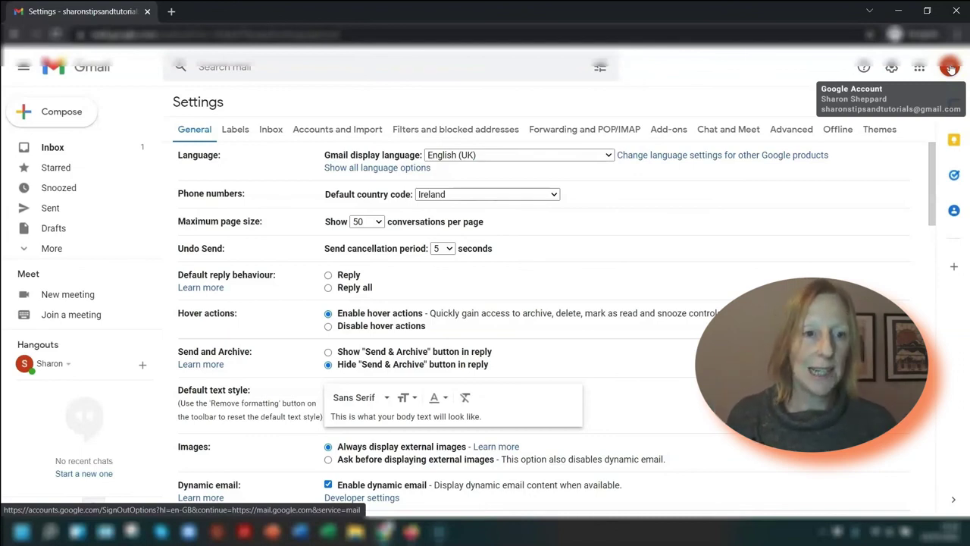
Sign out of the new Gmail account from the profile avatar menu.
left_click(950, 67)
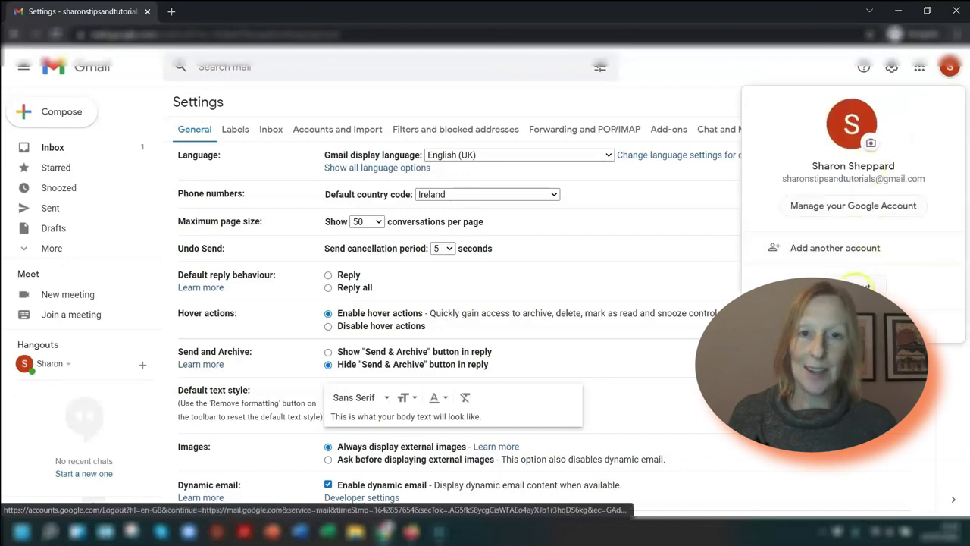
left_click(856, 285)
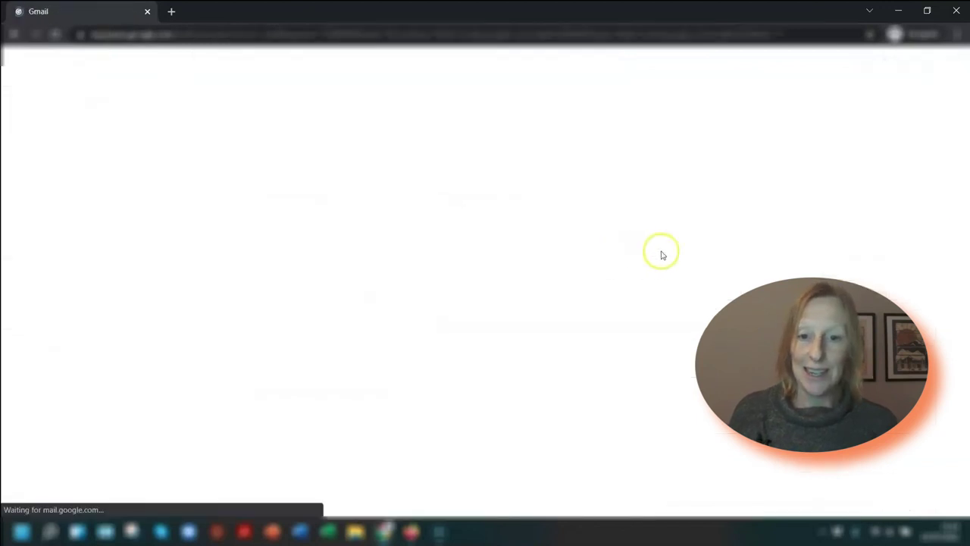